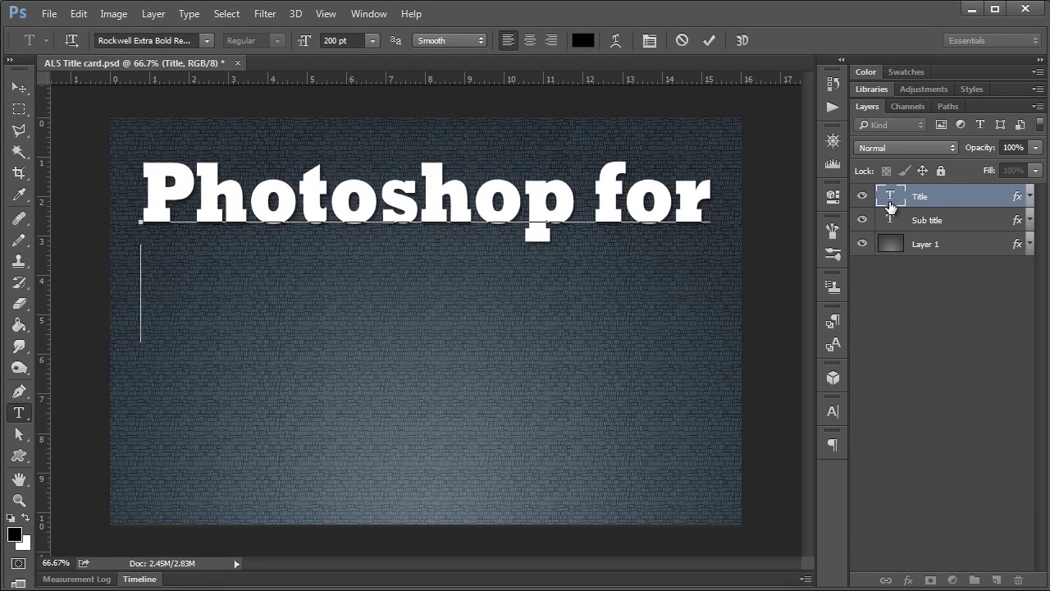
# Step: Finish the Title layer so it reads 'Photoshop for the Scientist'
pyautogui.write('the Scientist')
pyautogui.hotkey('ctrl', 'Return')
pyautogui.press('m')
# Step: Set the Sub title to three lines: 'Basic Lesson #8:', 'Using masks to retain', 'all your image data'
pyautogui.click(893, 220)
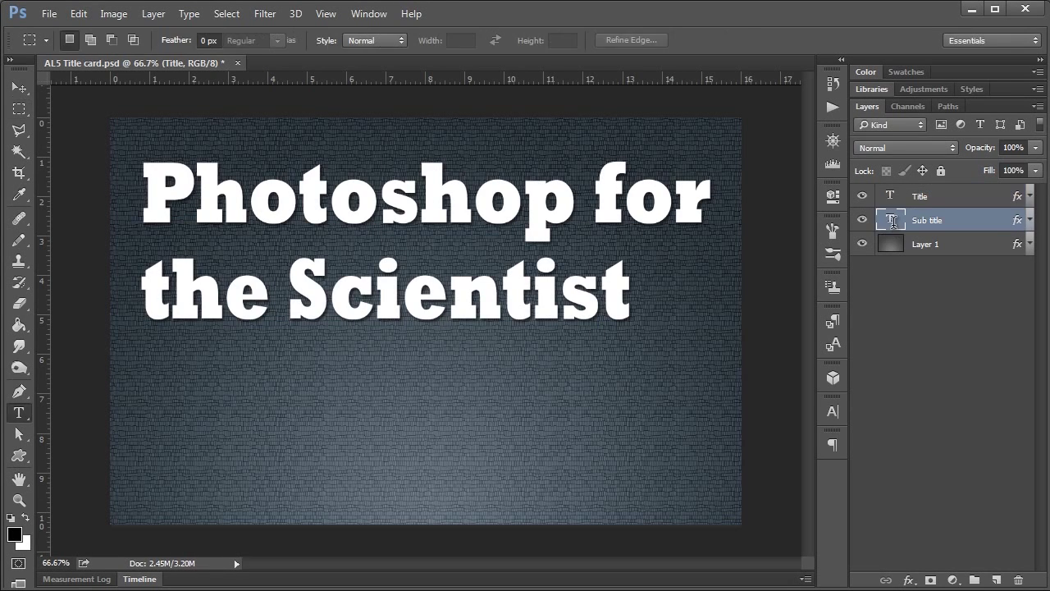
pyautogui.doubleClick(893, 220)
pyautogui.write('Basic Lesson')
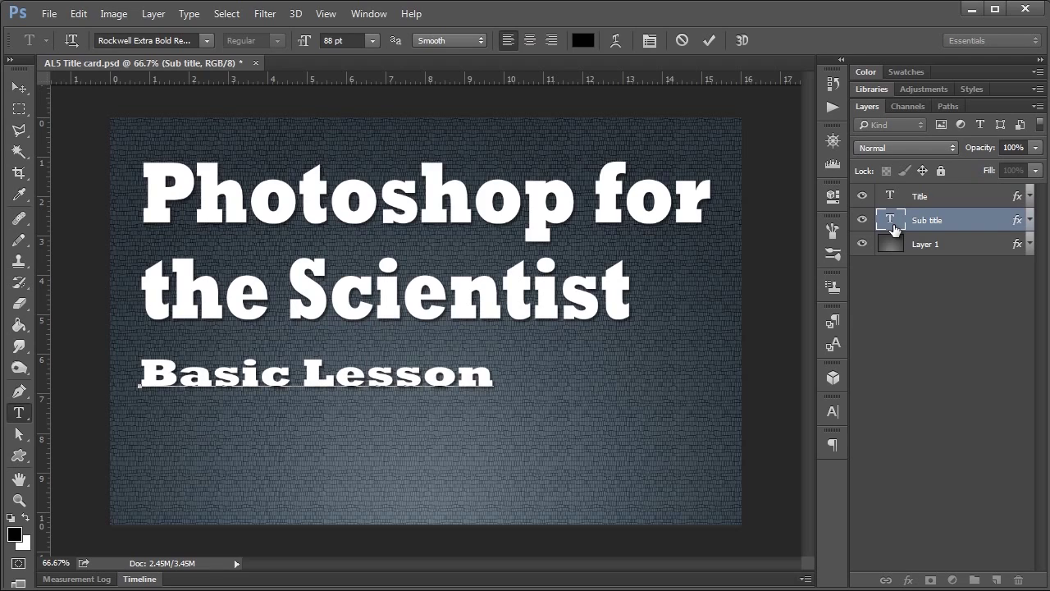
pyautogui.write(' #8:')
pyautogui.press('Return')
pyautogui.write('Using ma')
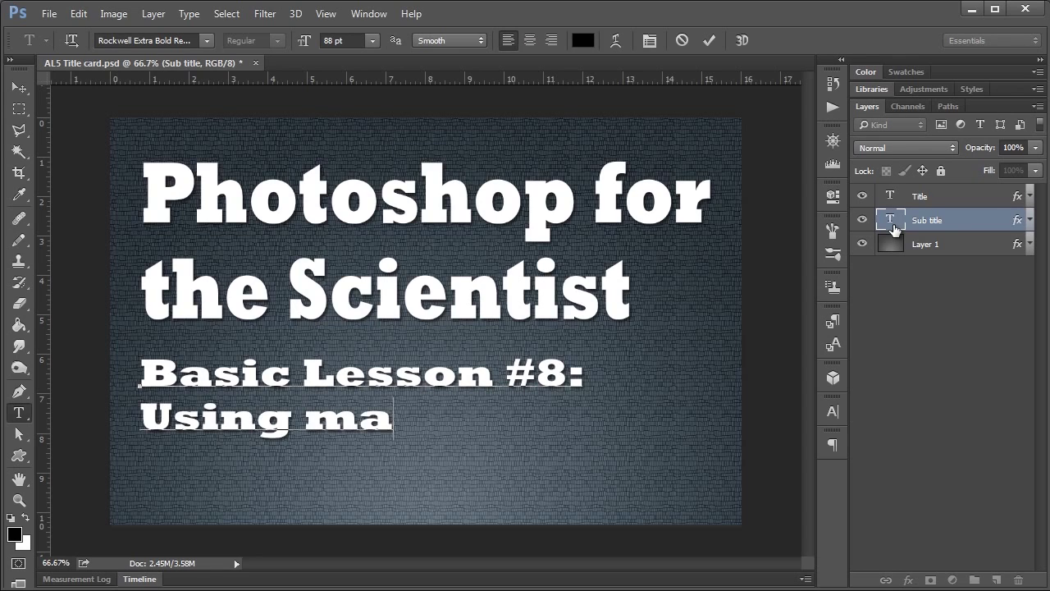
pyautogui.write('sks to retain')
pyautogui.press('Return')
pyautogui.write('all your ')
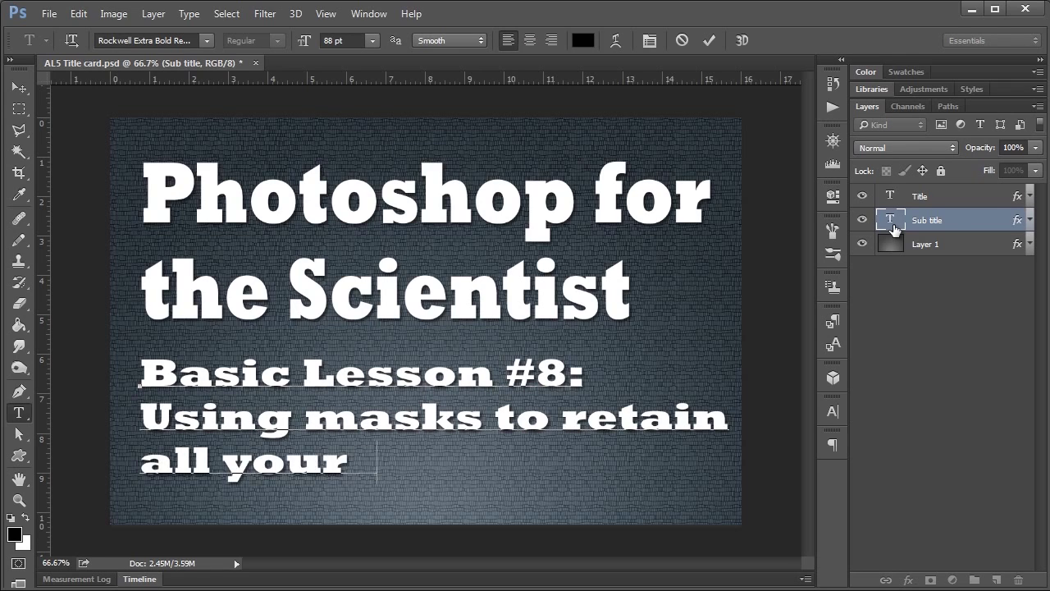
pyautogui.write('image data')
pyautogui.hotkey('ctrl', 'Return')
pyautogui.press('m')
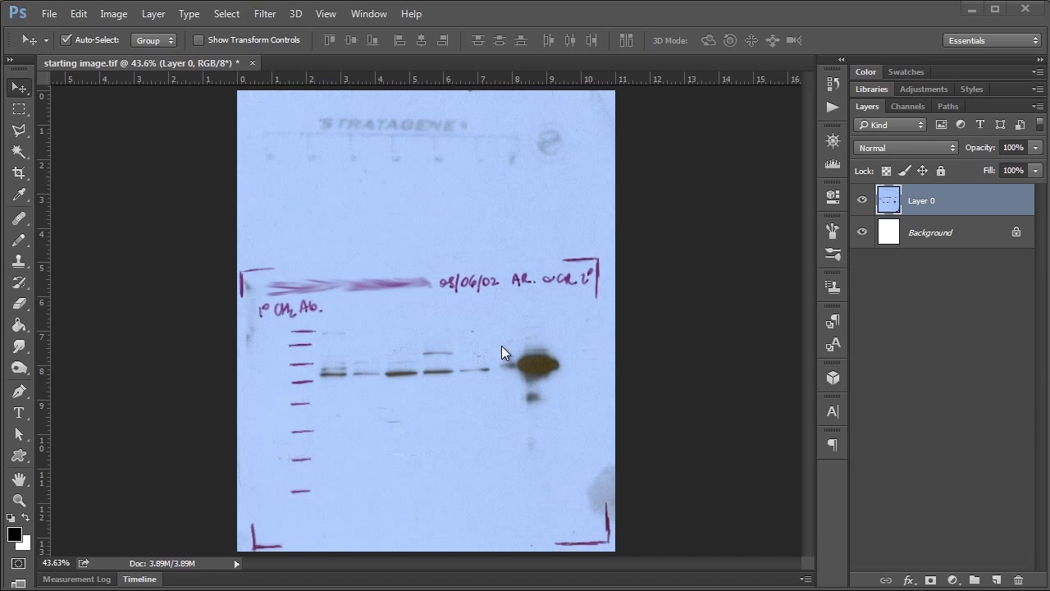
# Step: Try cropping to the gel bands, then cancel and keep the full image
pyautogui.click(19, 173)
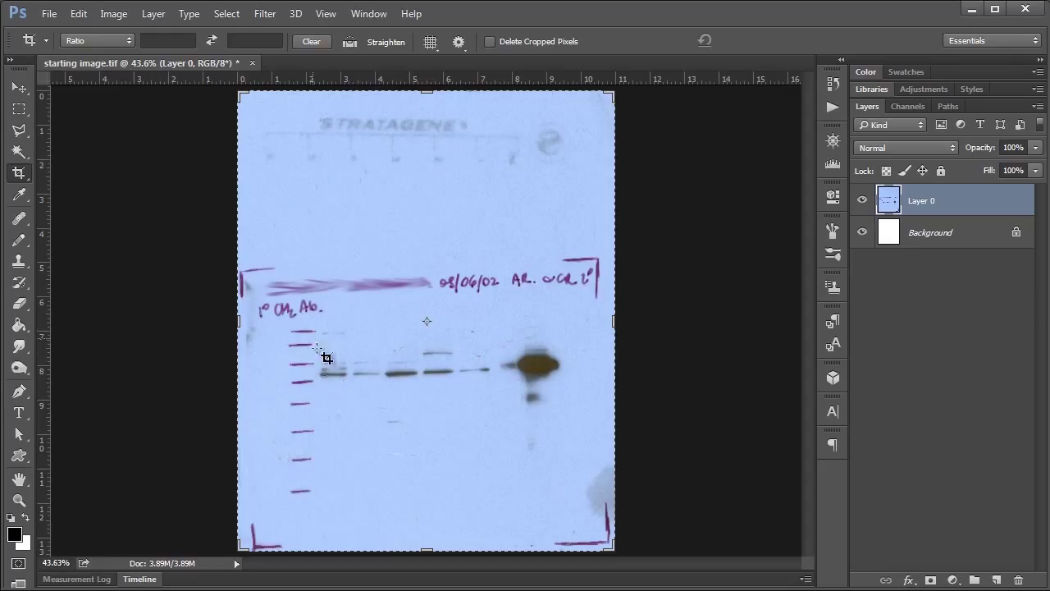
pyautogui.moveTo(317, 341); pyautogui.dragTo(576, 410)
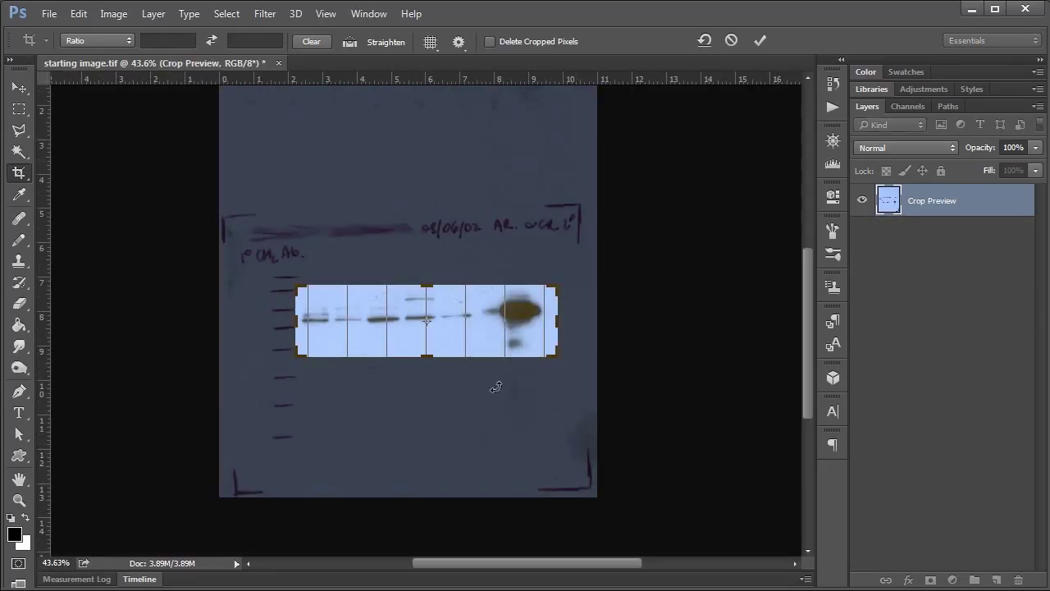
pyautogui.click(731, 41)
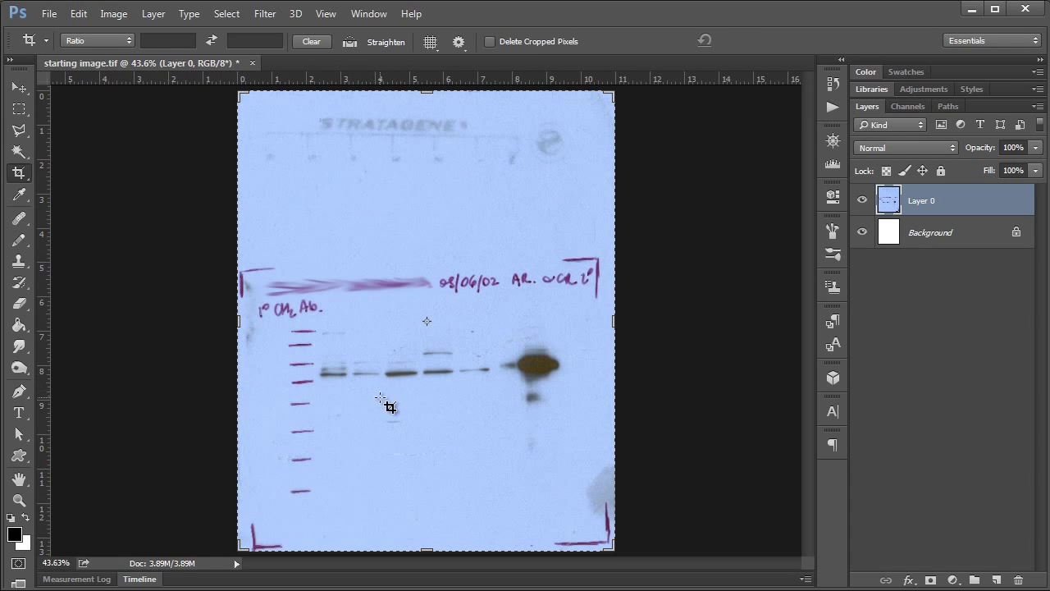
# Step: Select a rectangle around the bands, invert the selection, and delete everything outside it
pyautogui.click(19, 108)
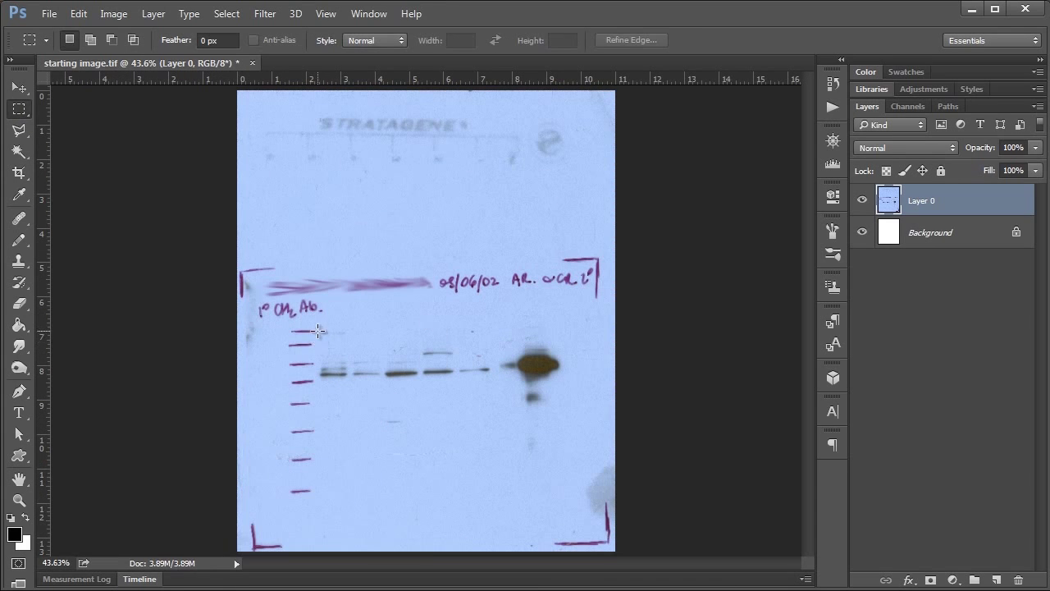
pyautogui.moveTo(318, 333); pyautogui.dragTo(575, 422)
pyautogui.click(230, 14)
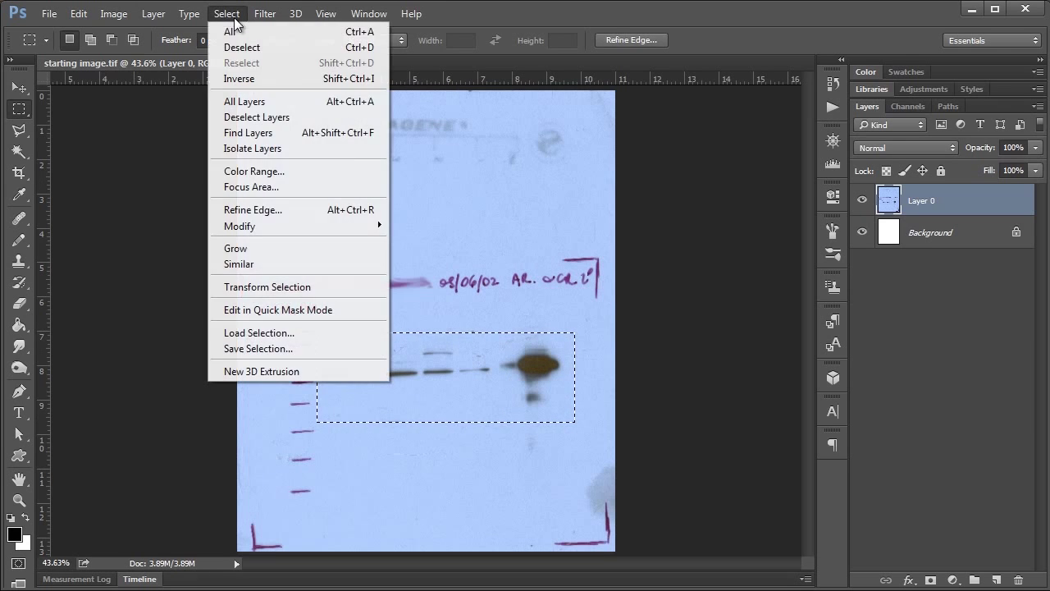
pyautogui.click(275, 80)
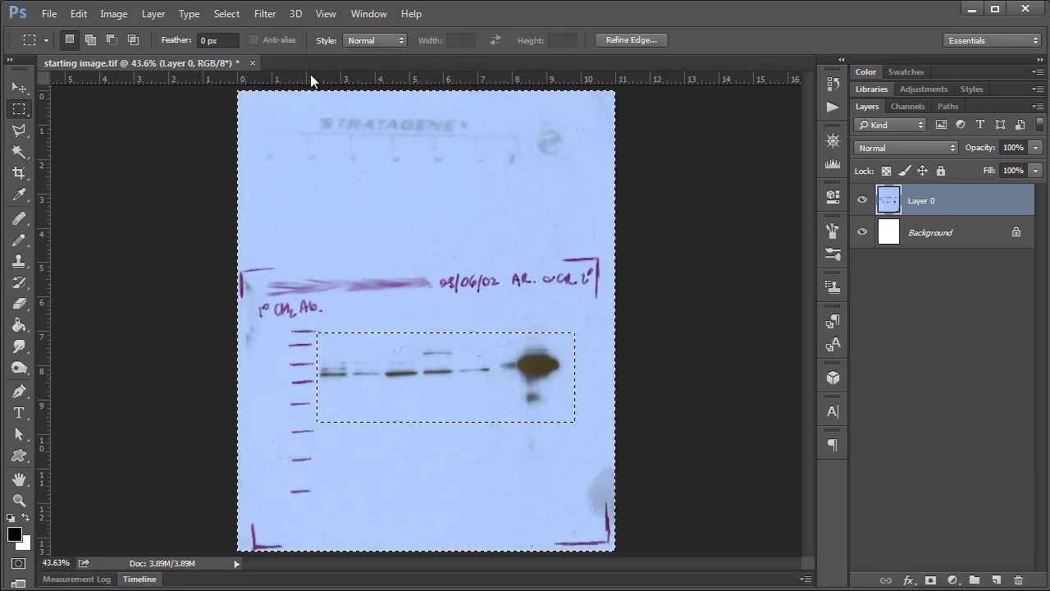
pyautogui.press('Delete')
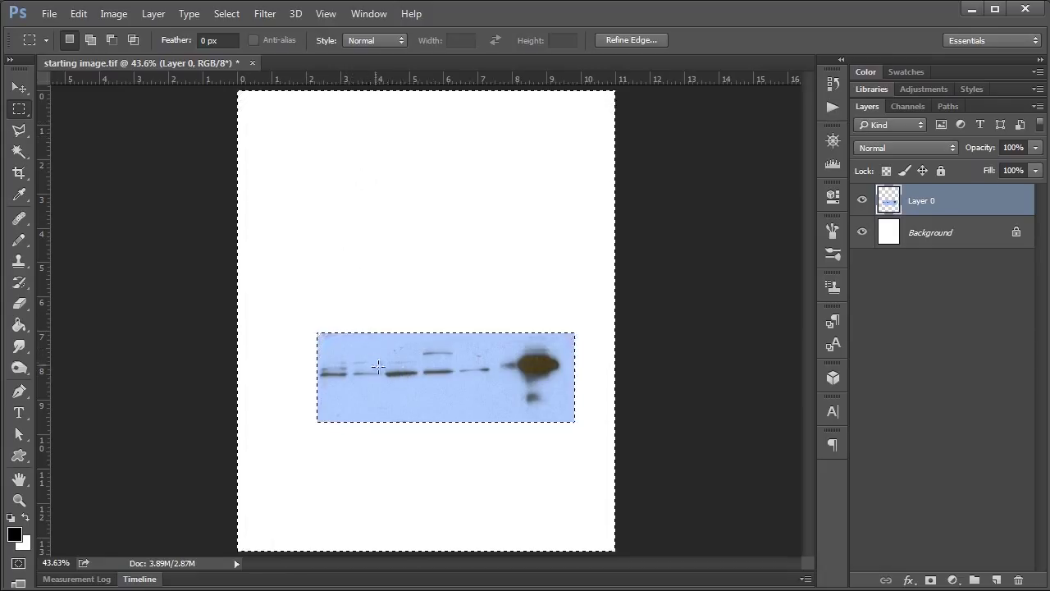
pyautogui.press('v')
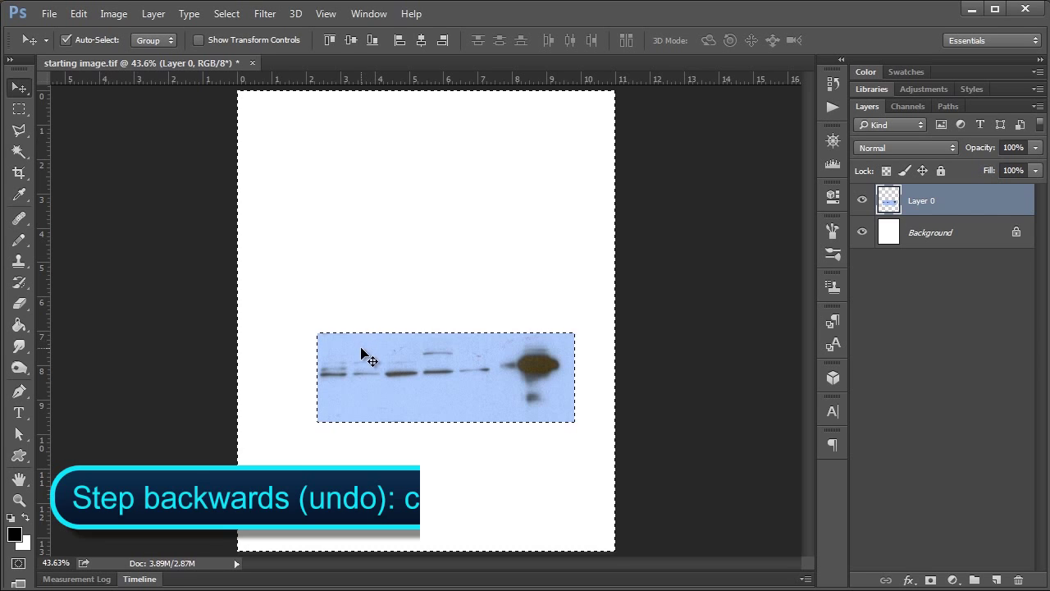
# Step: Undo the deletion, reselect the bands, and add a layer mask showing only them
pyautogui.hotkey('ctrl', 'alt', 'z')
pyautogui.hotkey('ctrl', 'alt', 'z')
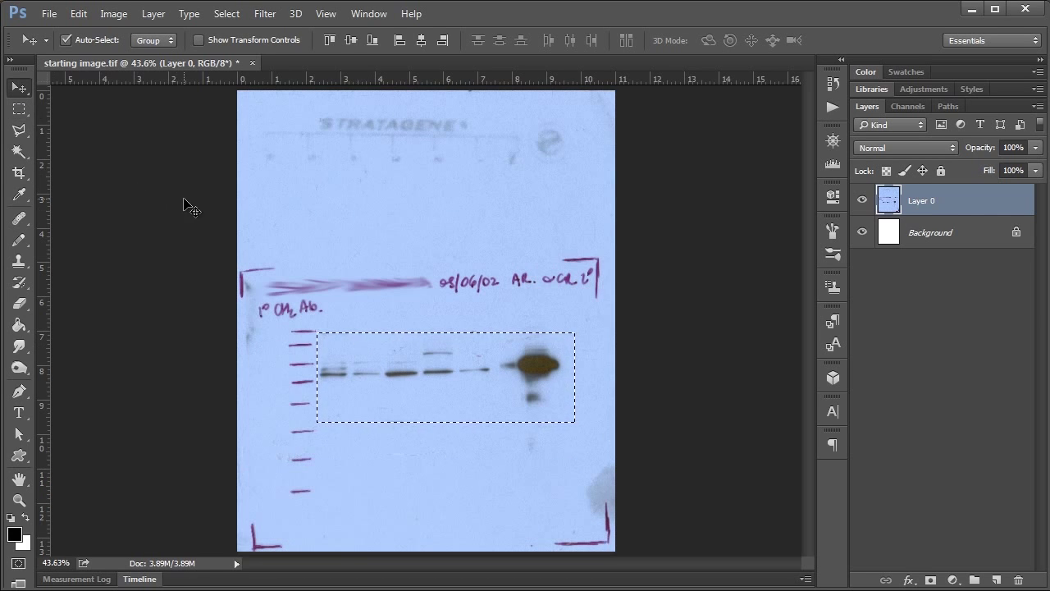
pyautogui.hotkey('ctrl', 'd')
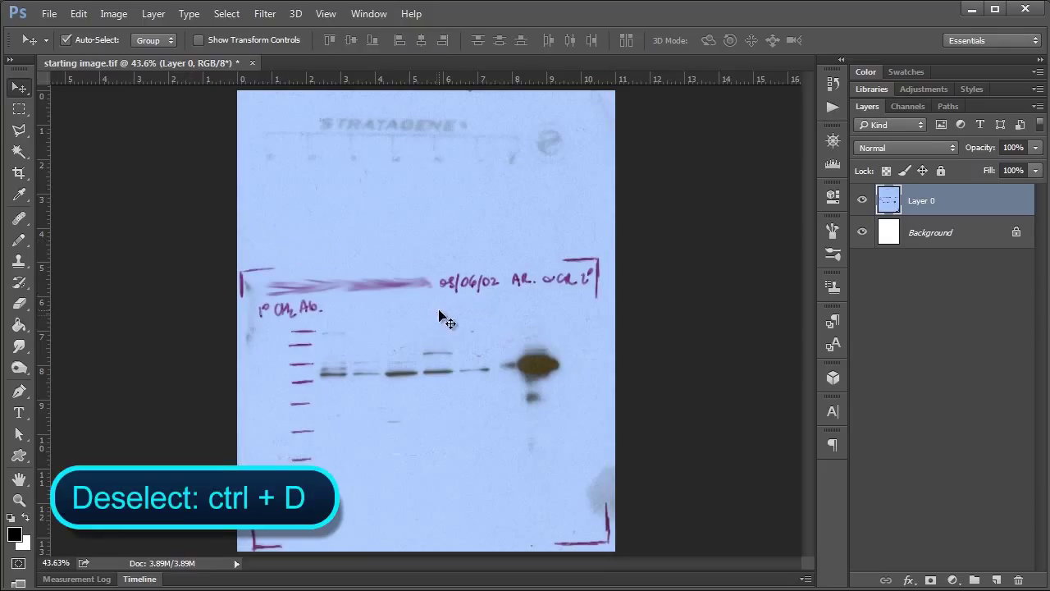
pyautogui.click(19, 107)
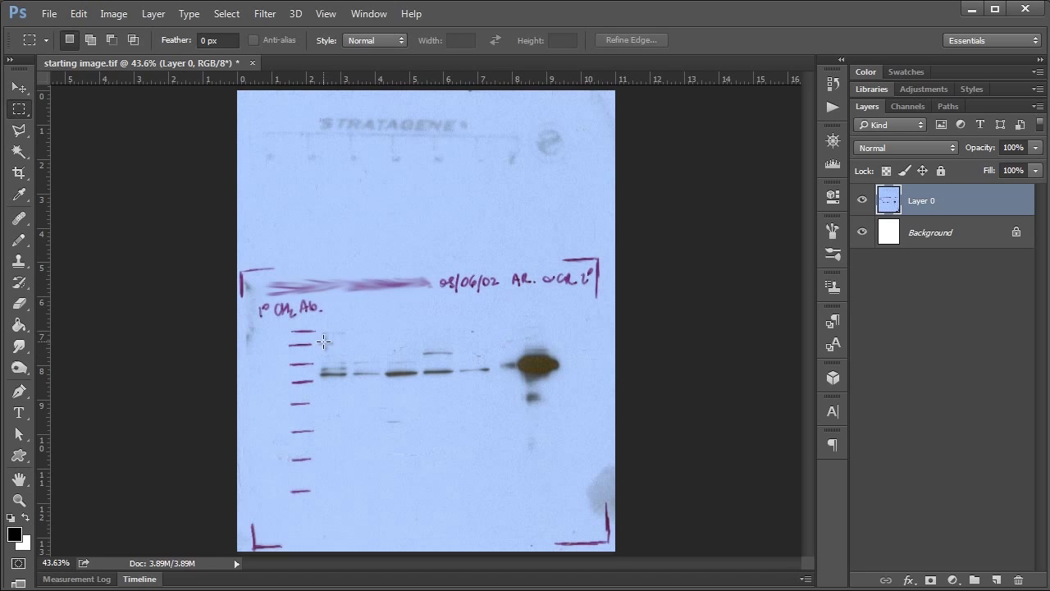
pyautogui.moveTo(319, 346); pyautogui.dragTo(570, 420)
pyautogui.press('space')
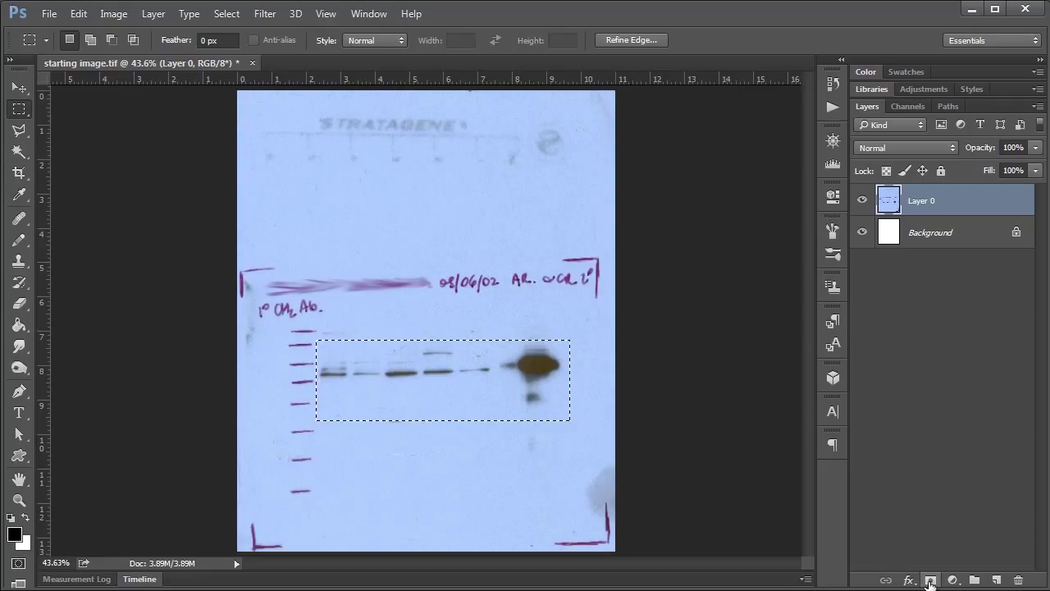
pyautogui.click(930, 582)
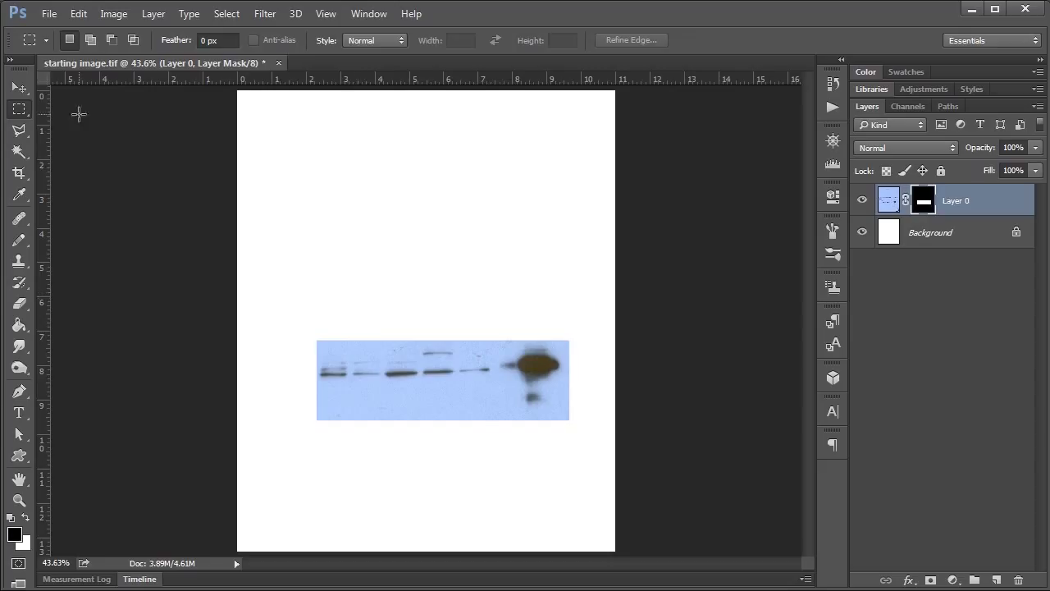
# Step: Move the masked strip up, unlink the mask, then shift the strip down and left
pyautogui.click(19, 86)
pyautogui.moveTo(474, 372); pyautogui.dragTo(494, 195)
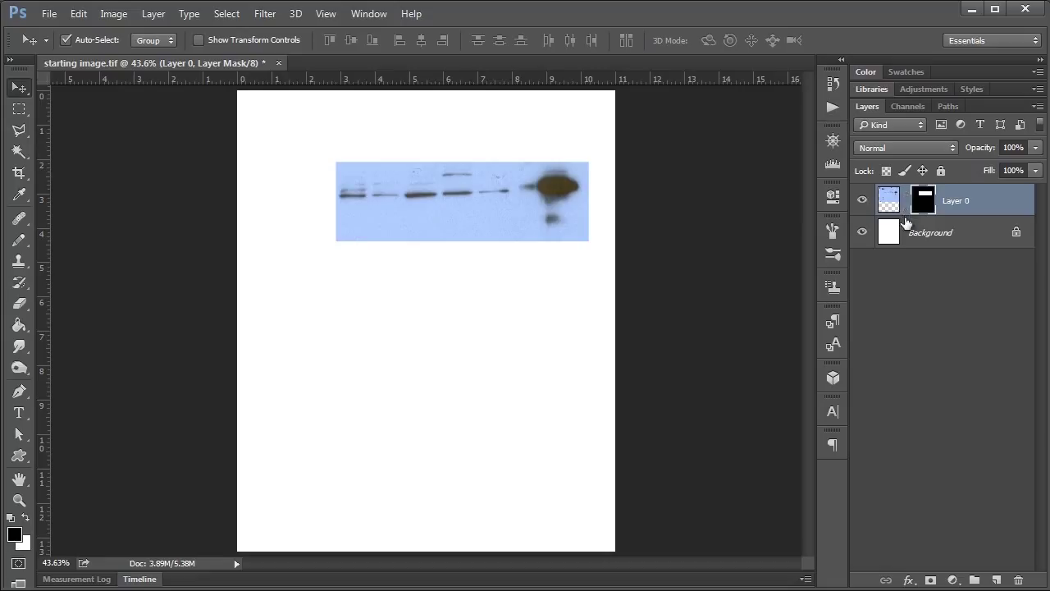
pyautogui.click(906, 200)
pyautogui.moveTo(471, 201); pyautogui.dragTo(432, 279)
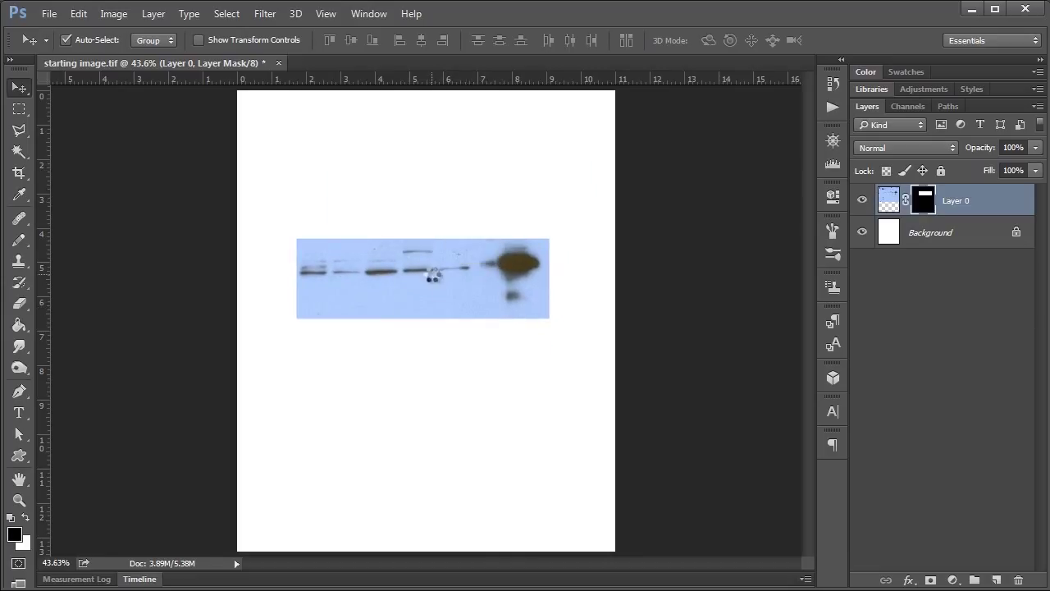
# Step: Scale the blot strip down to about 75% and nudge it right on the page
pyautogui.hotkey('ctrl', 't')
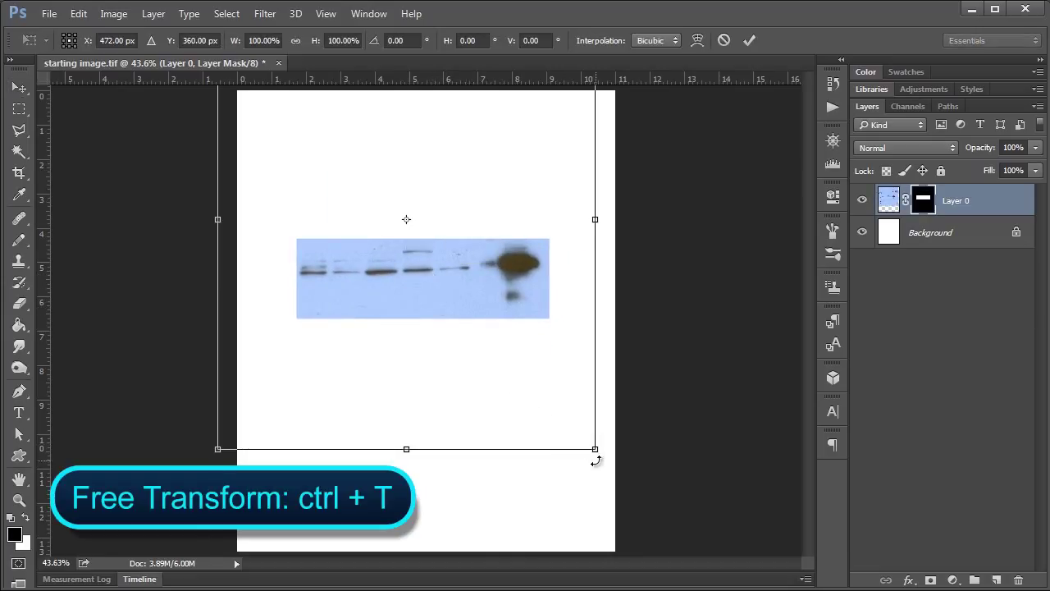
pyautogui.moveTo(595, 448); pyautogui.dragTo(549, 393)
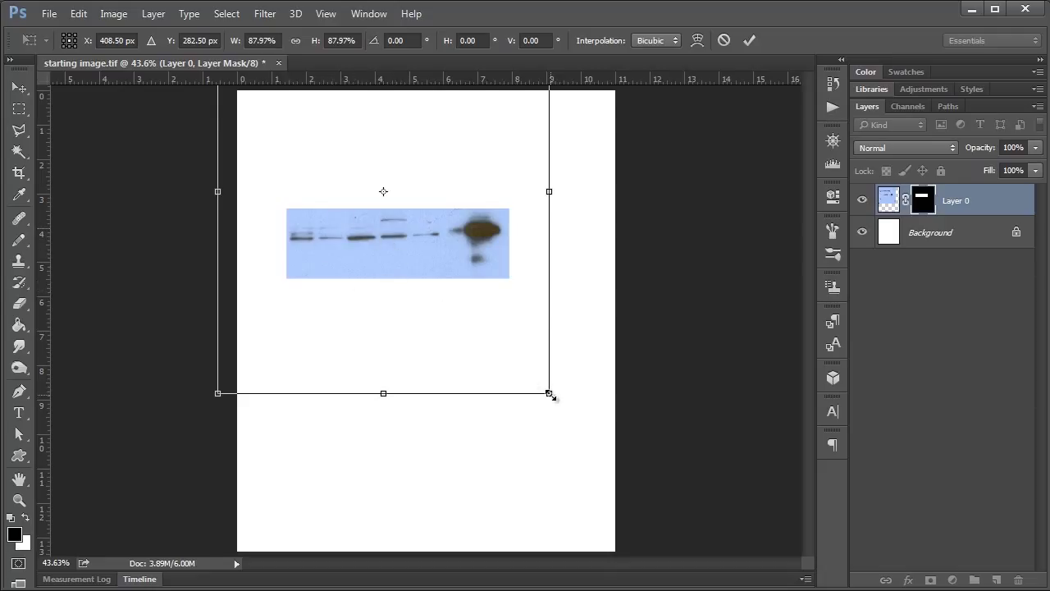
pyautogui.moveTo(550, 395); pyautogui.dragTo(500, 334)
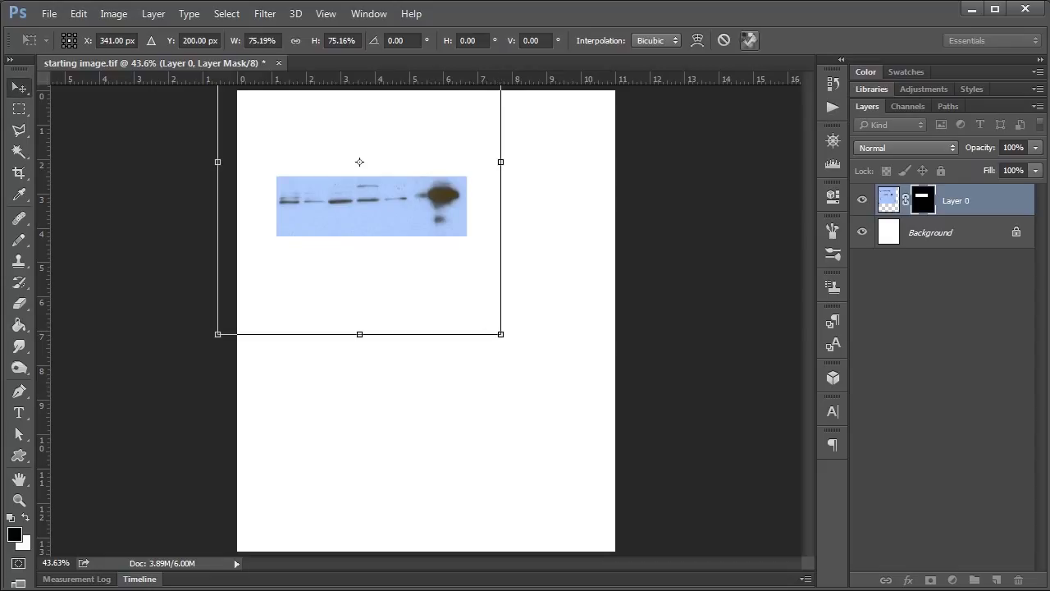
pyautogui.click(749, 40)
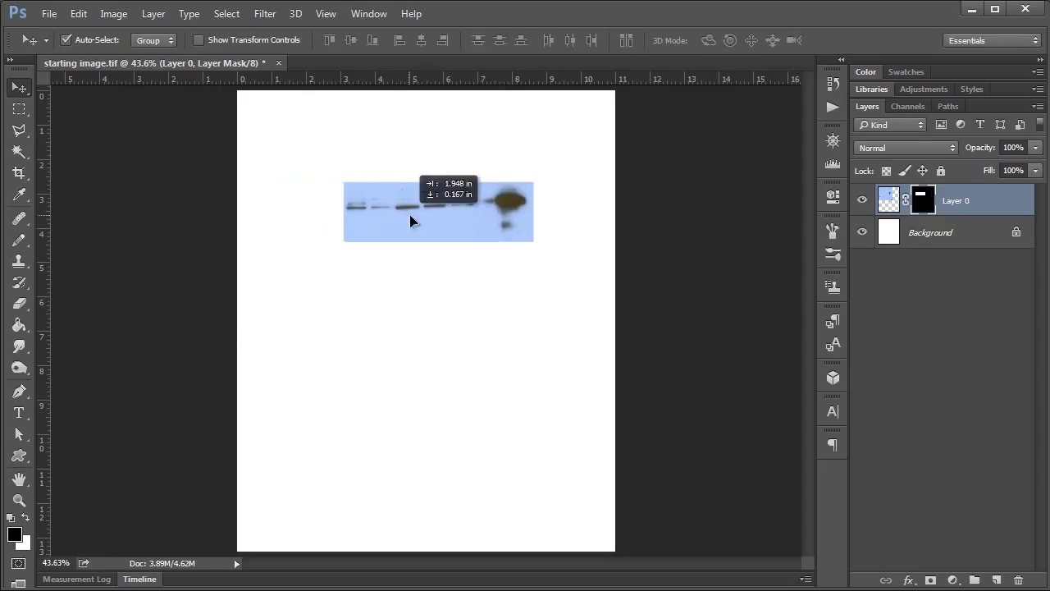
pyautogui.moveTo(410, 220); pyautogui.dragTo(443, 222)
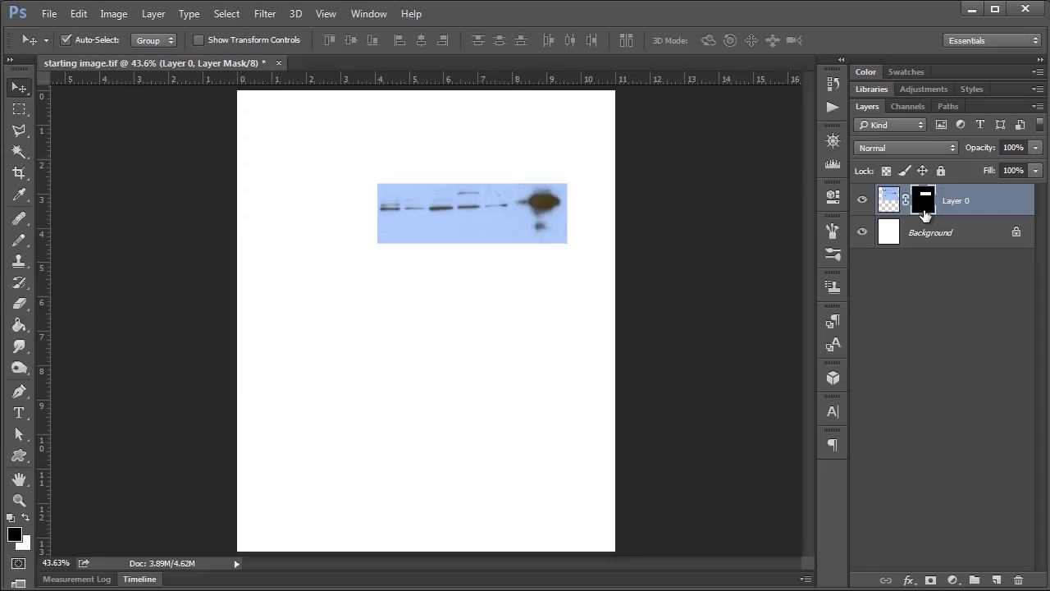
# Step: Disable the Layer 0 mask to preview the whole blot, then re-enable it
pyautogui.keyDown('shift'); pyautogui.click(922, 204); pyautogui.keyUp('shift')
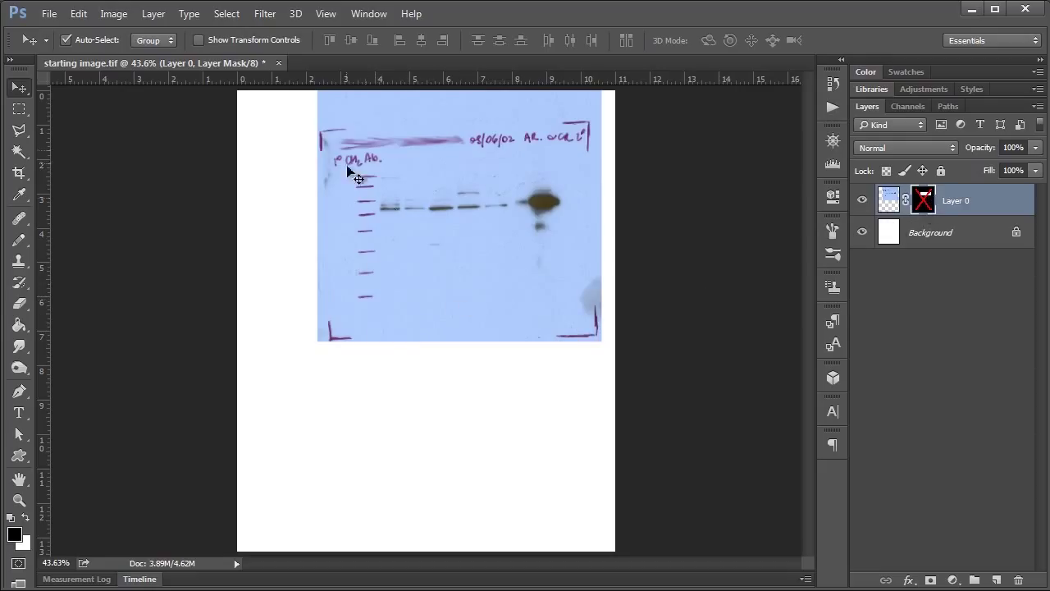
pyautogui.keyDown('shift'); pyautogui.click(926, 205); pyautogui.keyUp('shift')
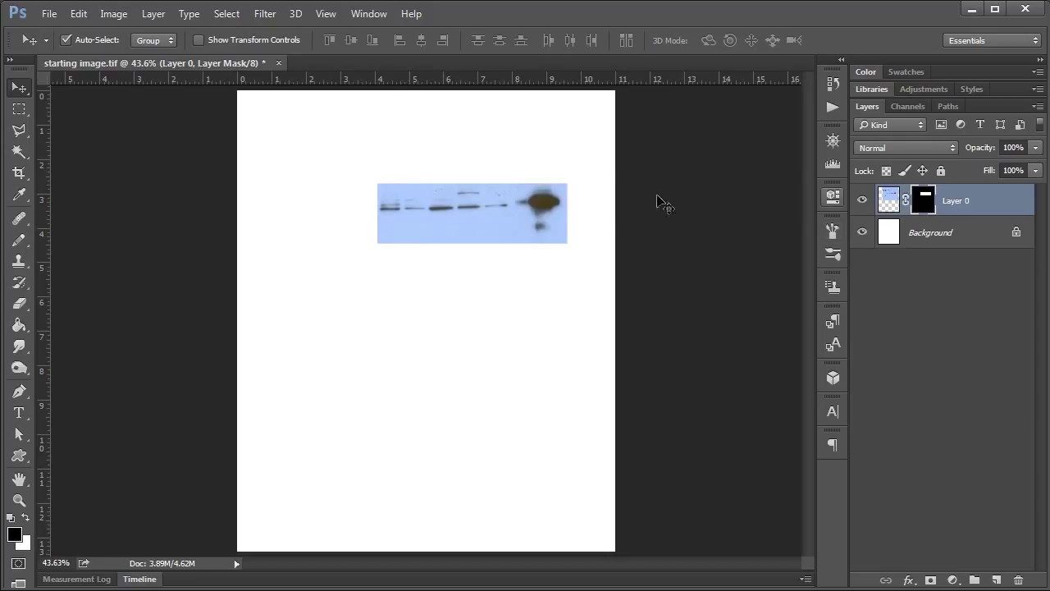
# Step: Try painting out the strip's bottom edge on the mask with the Pencil, then undo it
pyautogui.click(16, 244)
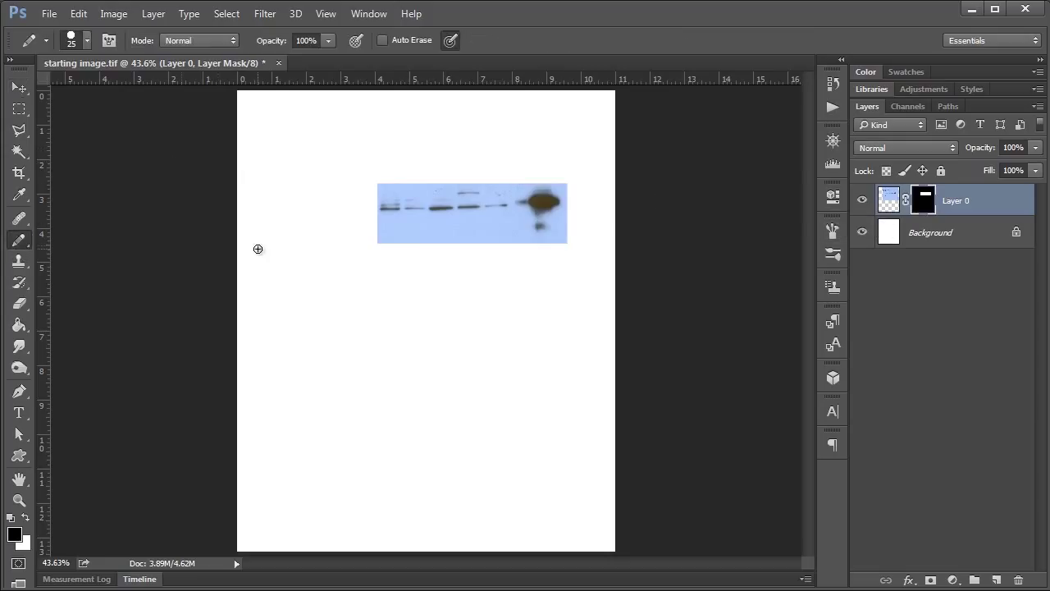
pyautogui.moveTo(377, 243)
pyautogui.mouseDown()
pyautogui.moveTo(574, 239)
pyautogui.moveTo(440, 246)
pyautogui.moveTo(418, 235)
pyautogui.moveTo(574, 228)
pyautogui.mouseUp()
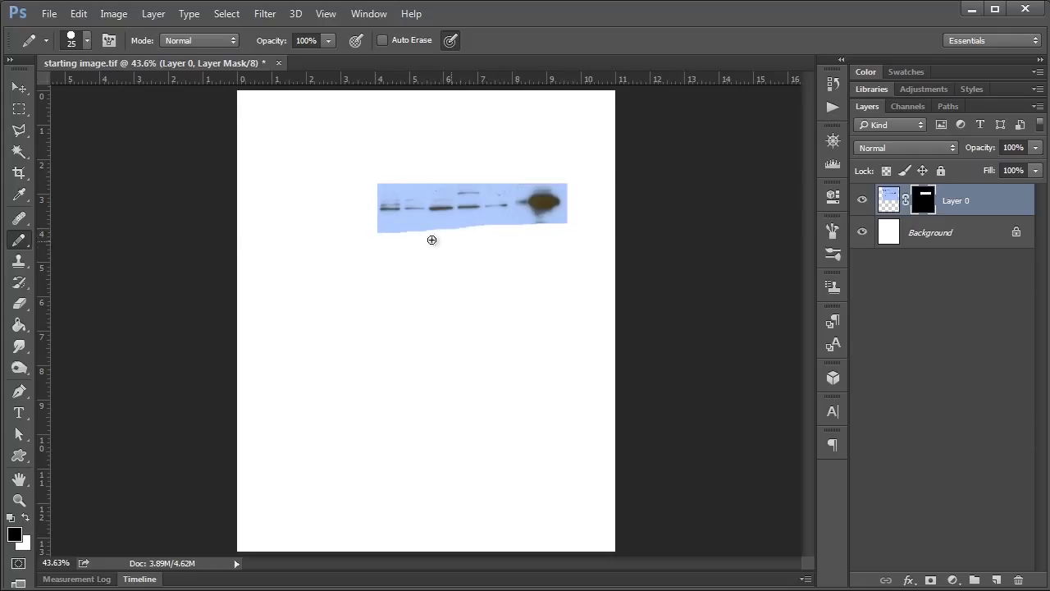
pyautogui.hotkey('ctrl', 'z')
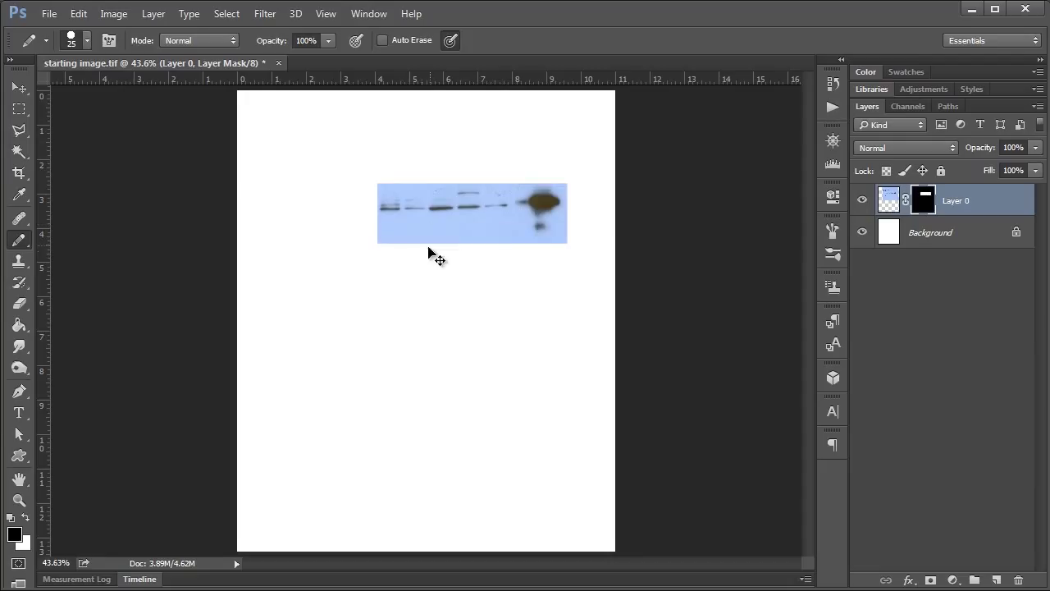
# Step: Fill a rectangle over the strip's lower part with black on the mask, then deselect
pyautogui.click(19, 108)
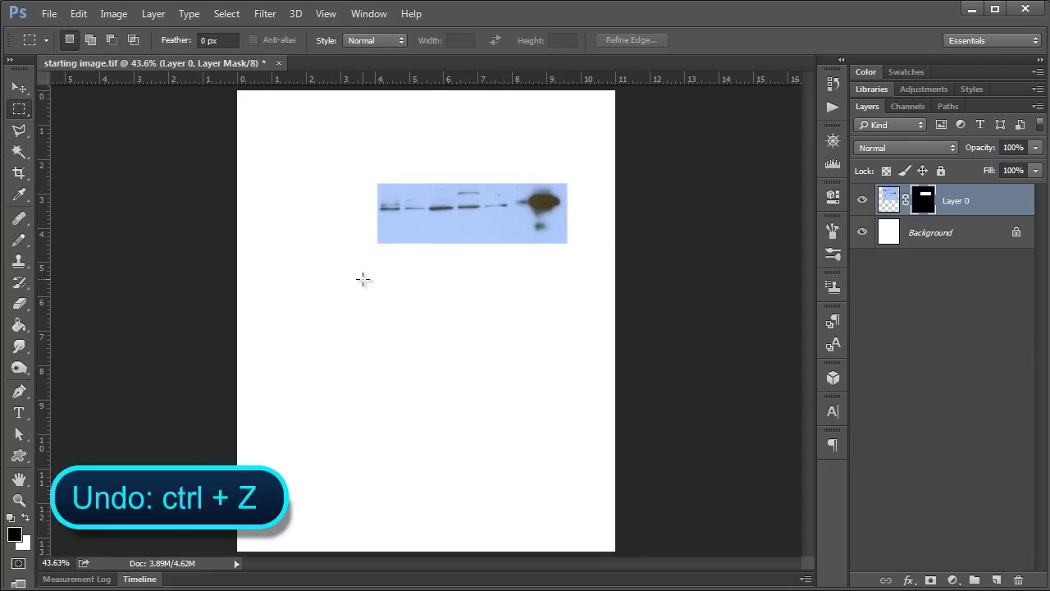
pyautogui.moveTo(455, 238); pyautogui.dragTo(602, 218)
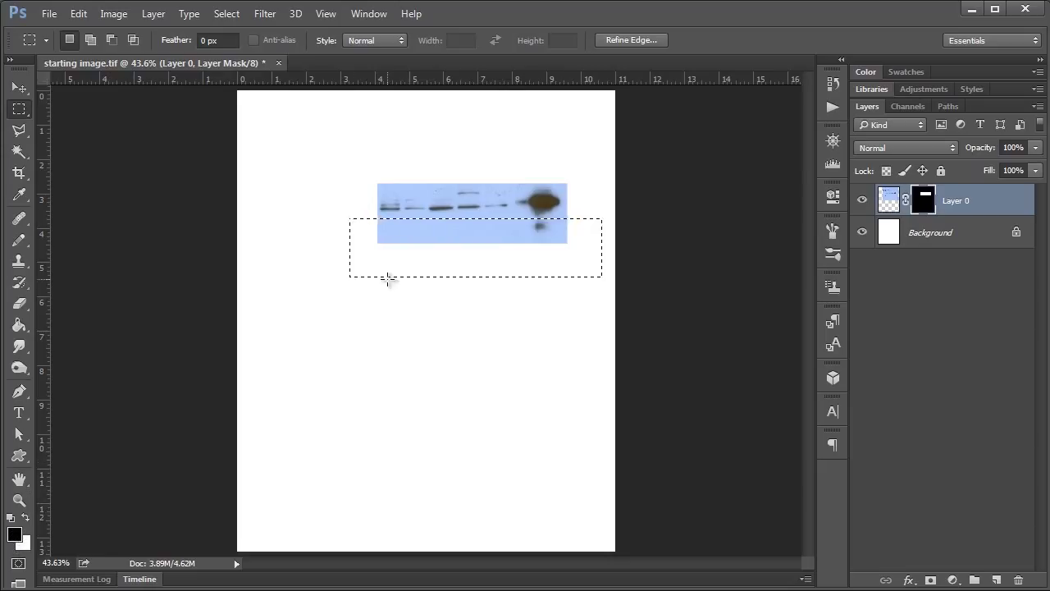
pyautogui.hotkey('alt', 'BackSpace')
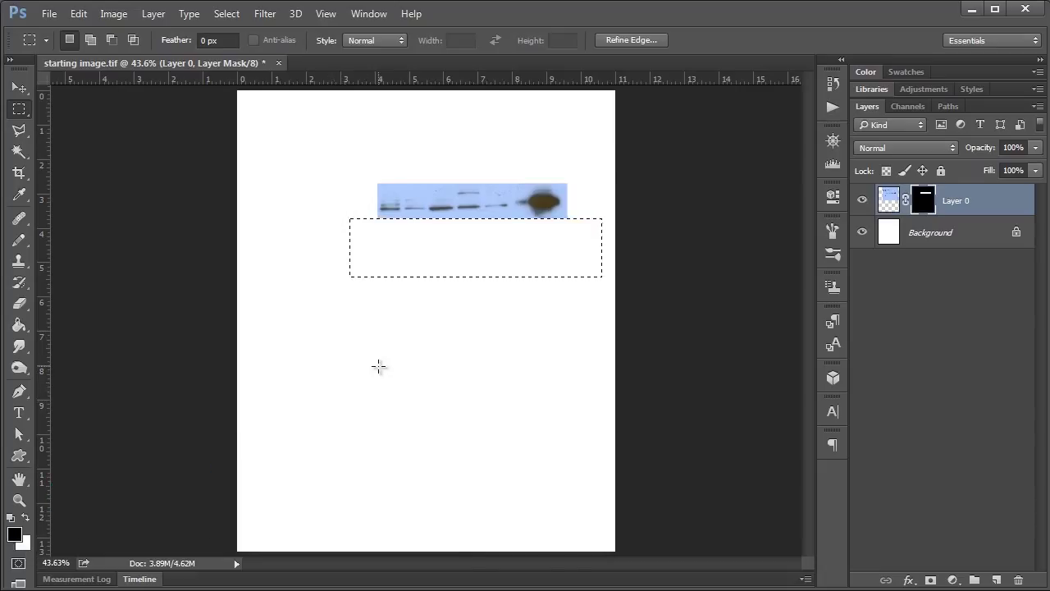
pyautogui.hotkey('ctrl', 'd')
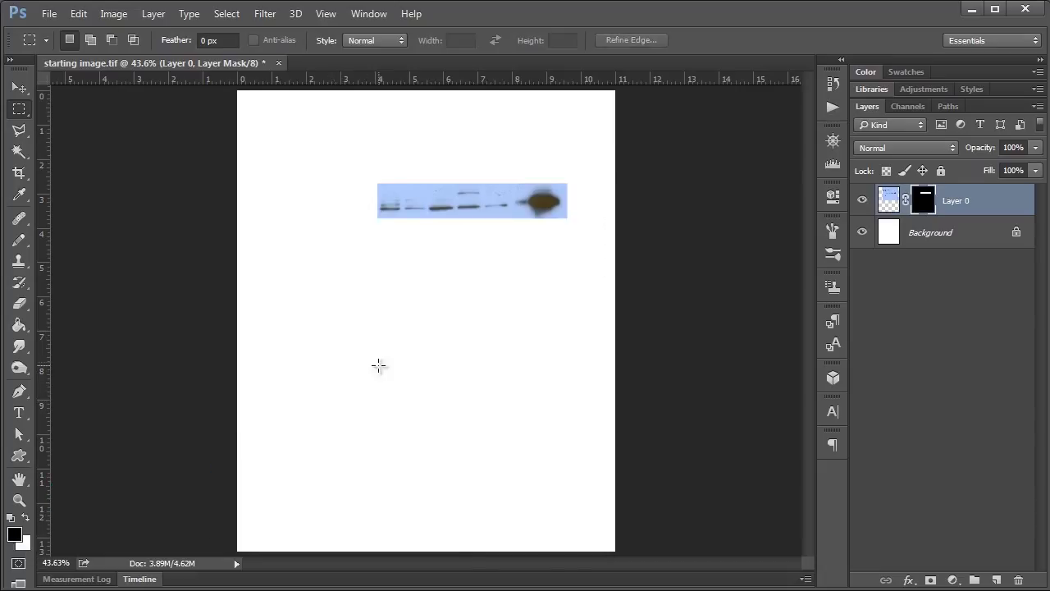
pyautogui.rightClick(922, 205)
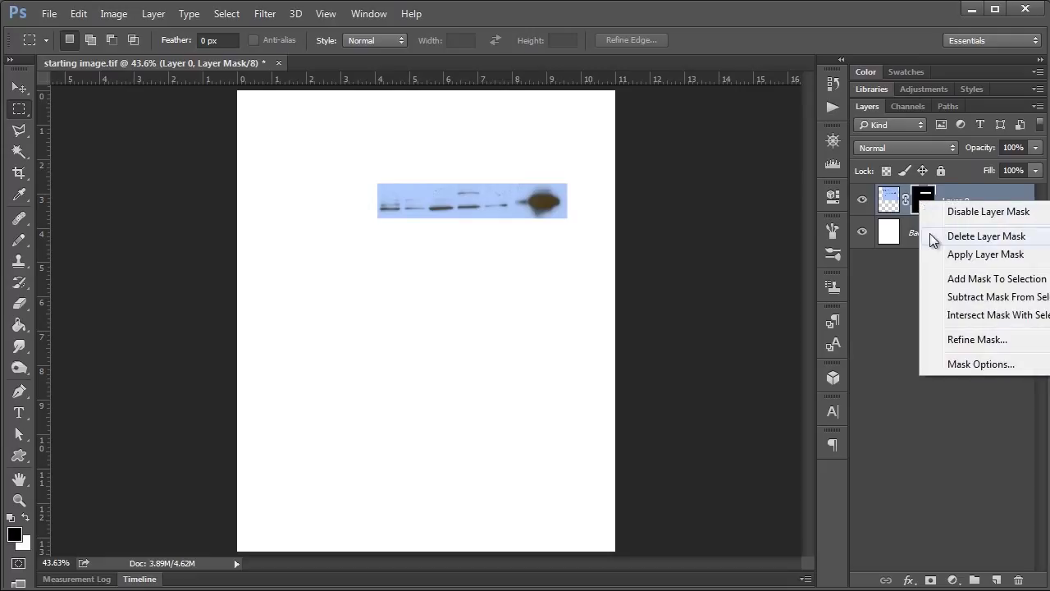
pyautogui.click(924, 199)
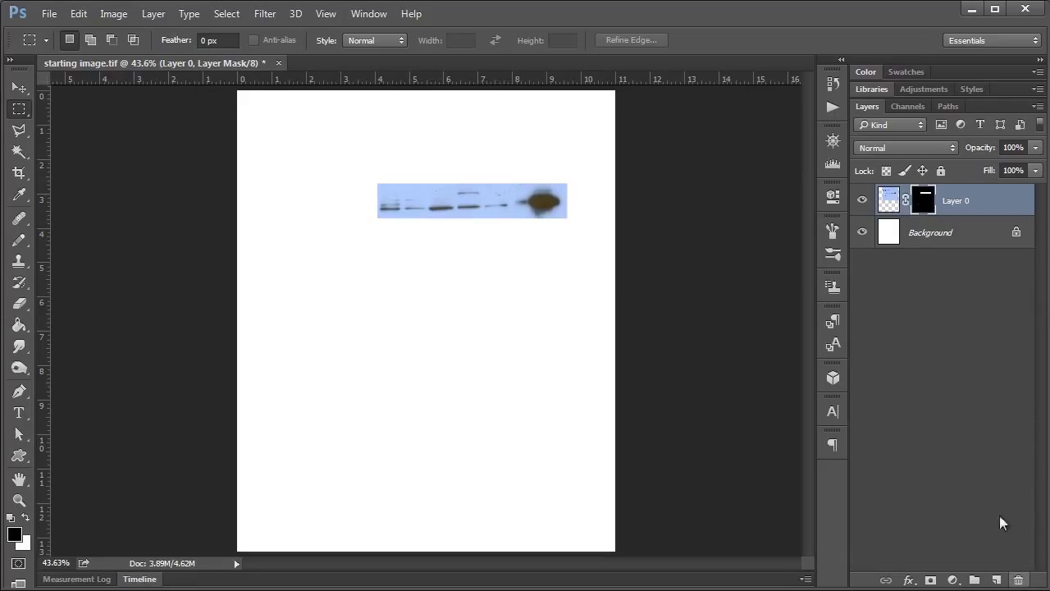